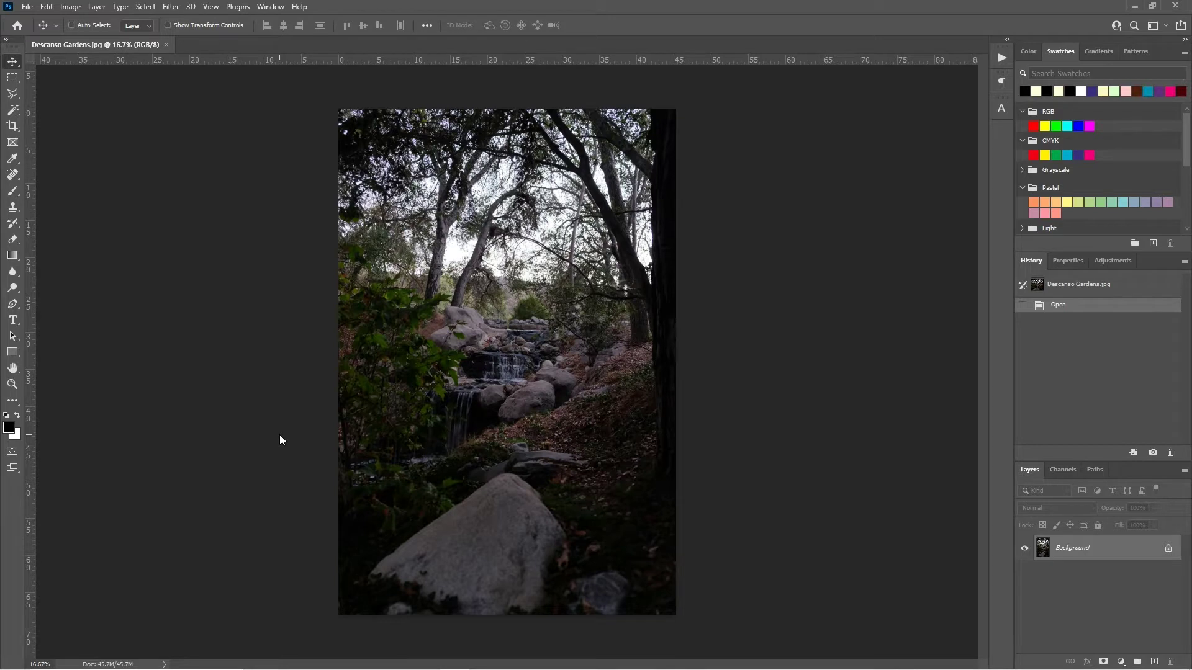
Crop the photo tighter around the waterfall, trimming its left side, upper branches and lower foreground.
click(13, 128)
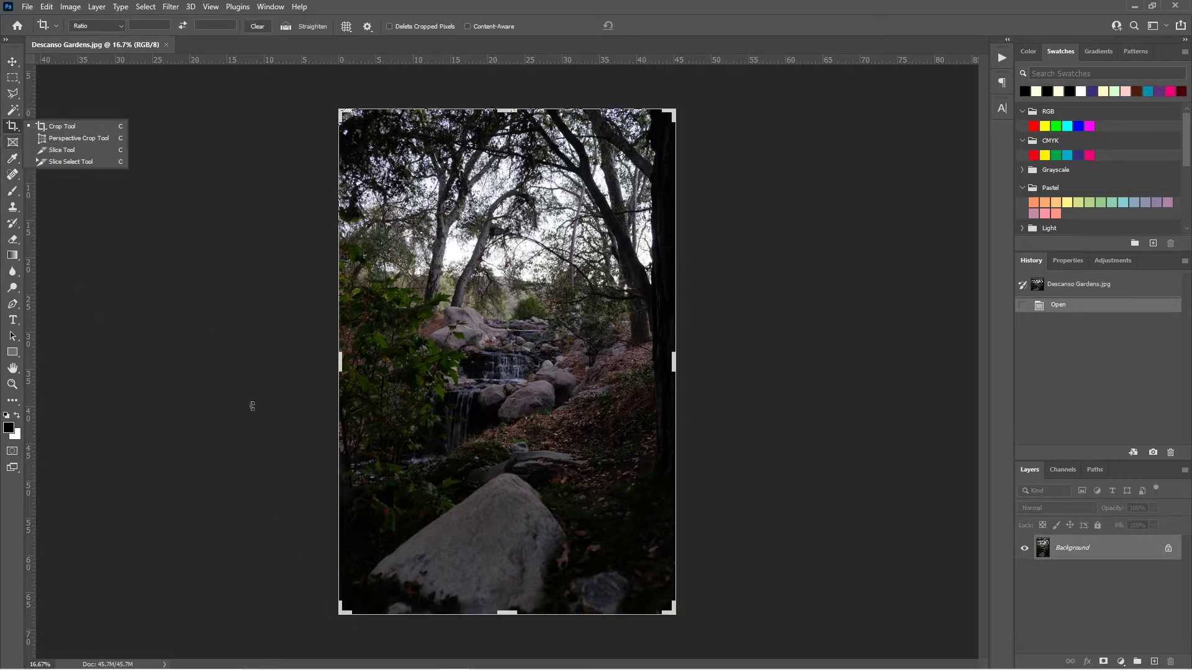
drag(510, 614, 513, 564)
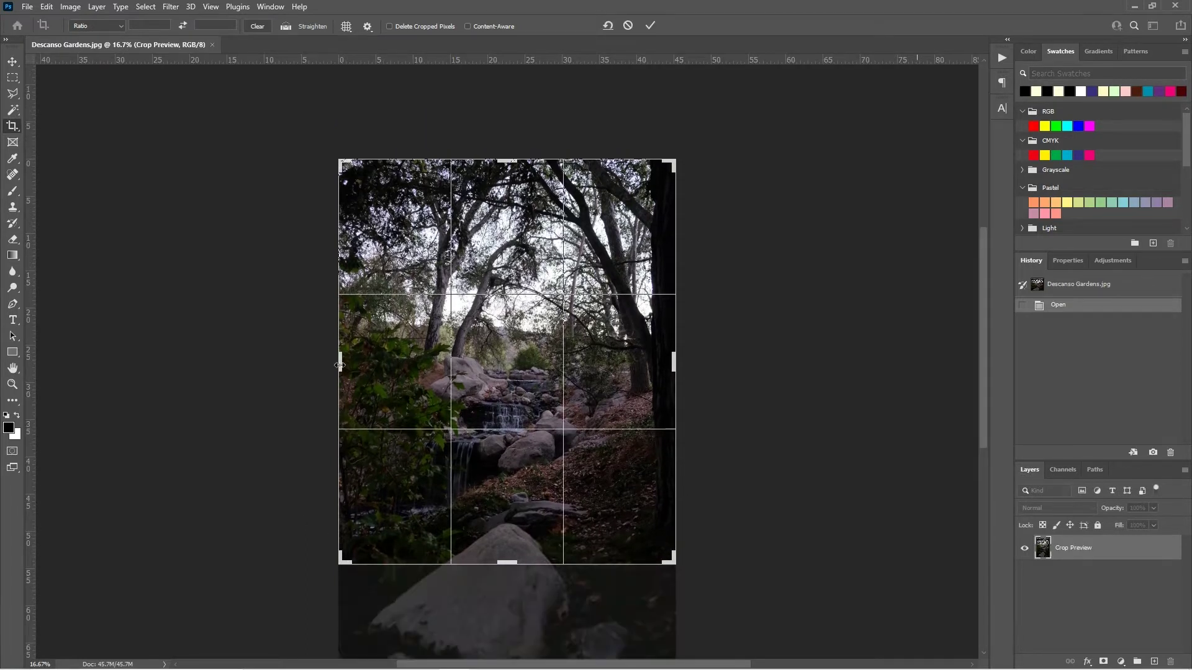
drag(341, 361, 380, 368)
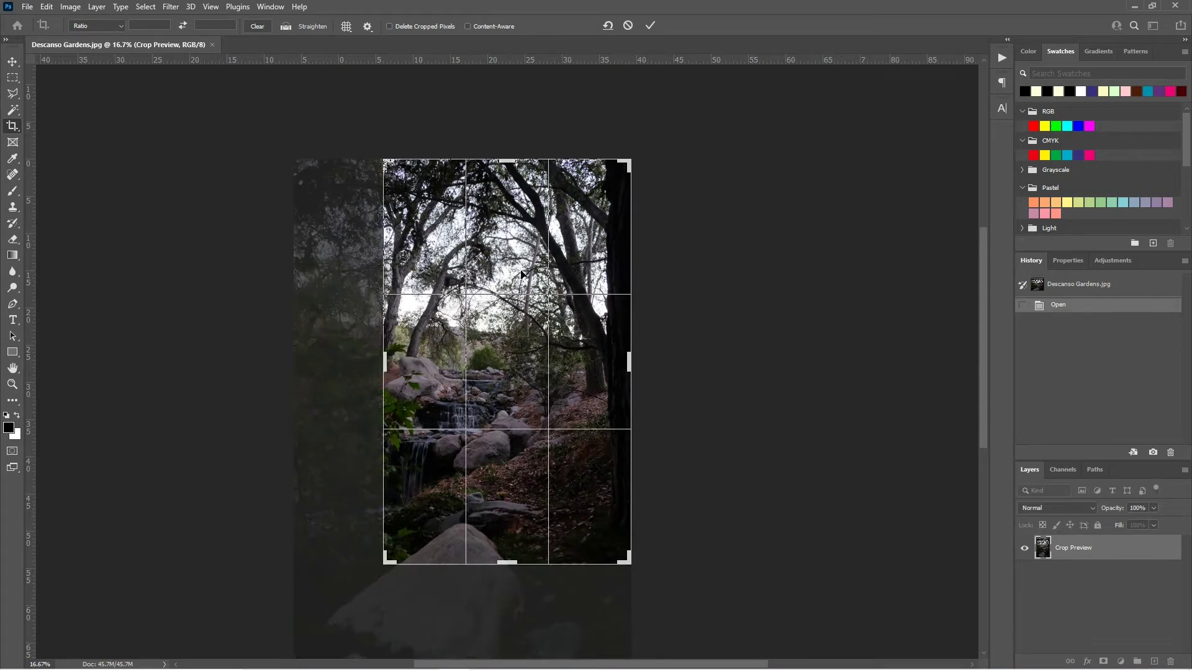
drag(514, 160, 515, 213)
drag(509, 158, 505, 192)
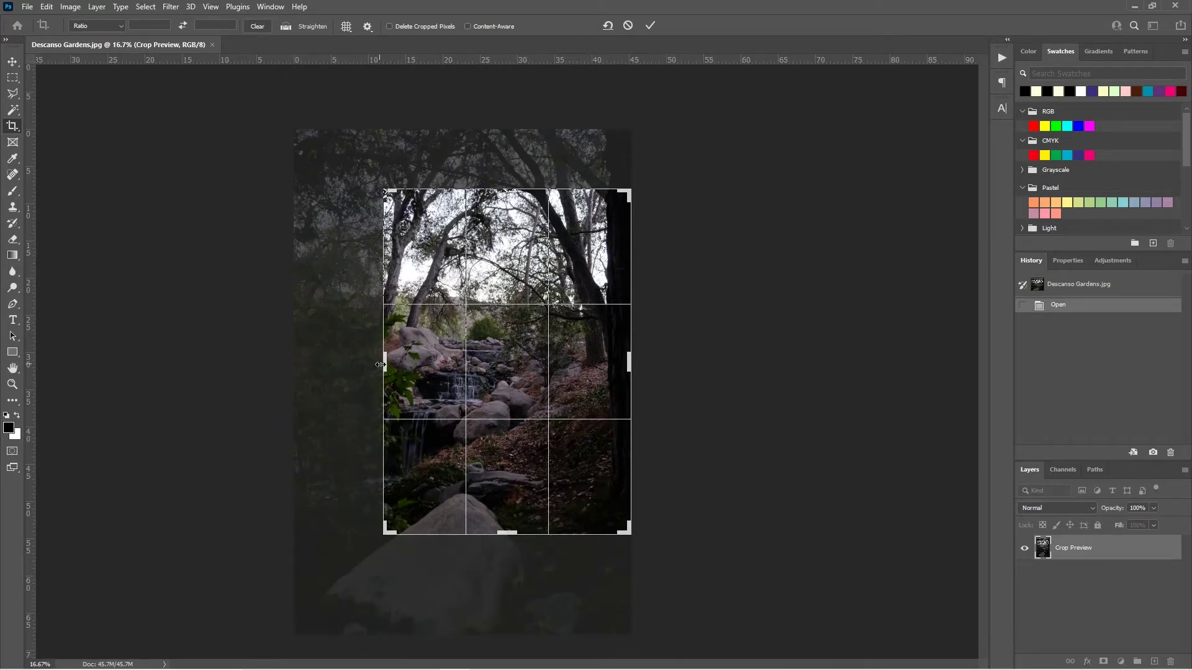
drag(385, 365, 344, 368)
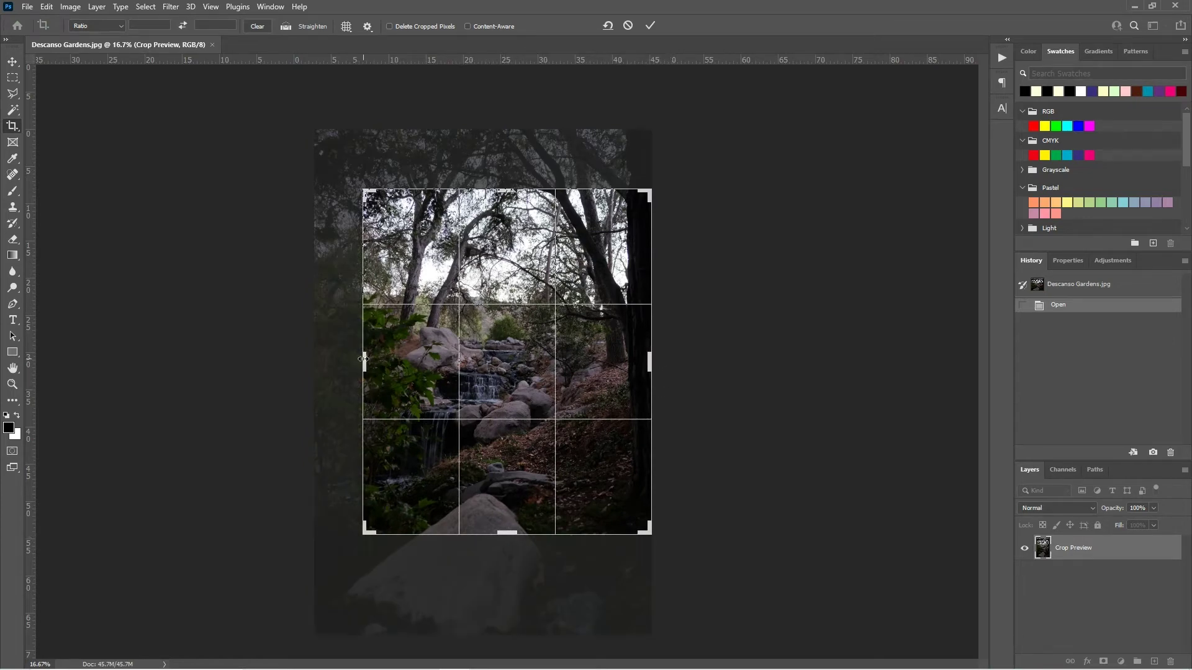
drag(363, 359, 400, 340)
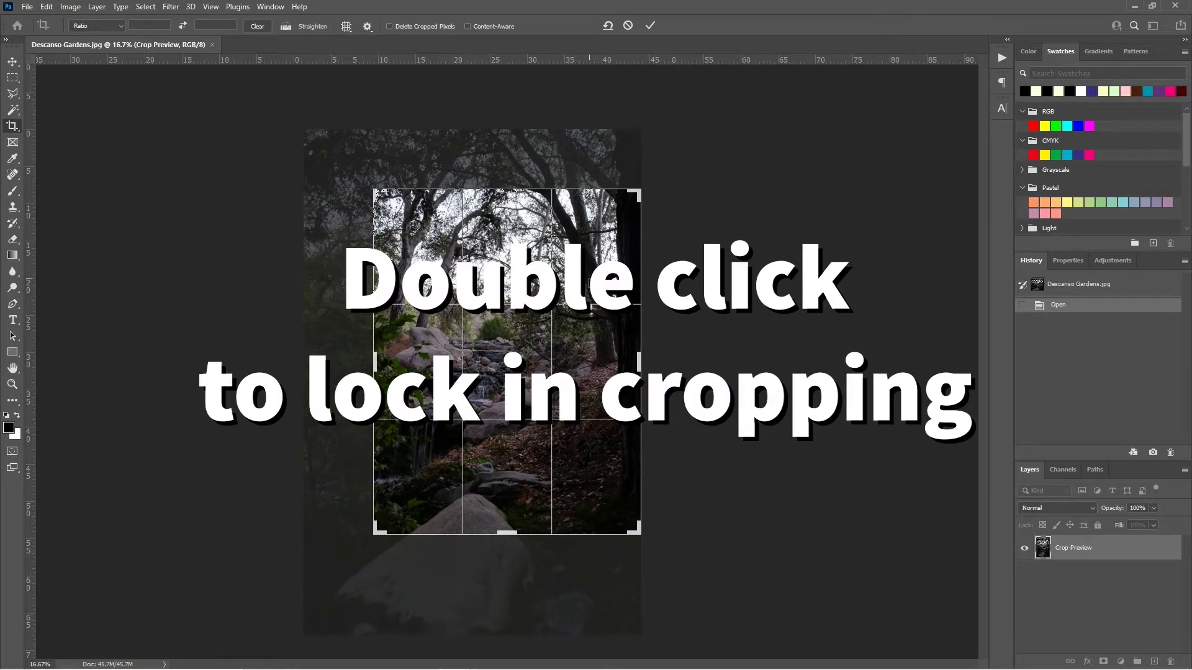
double_click(589, 281)
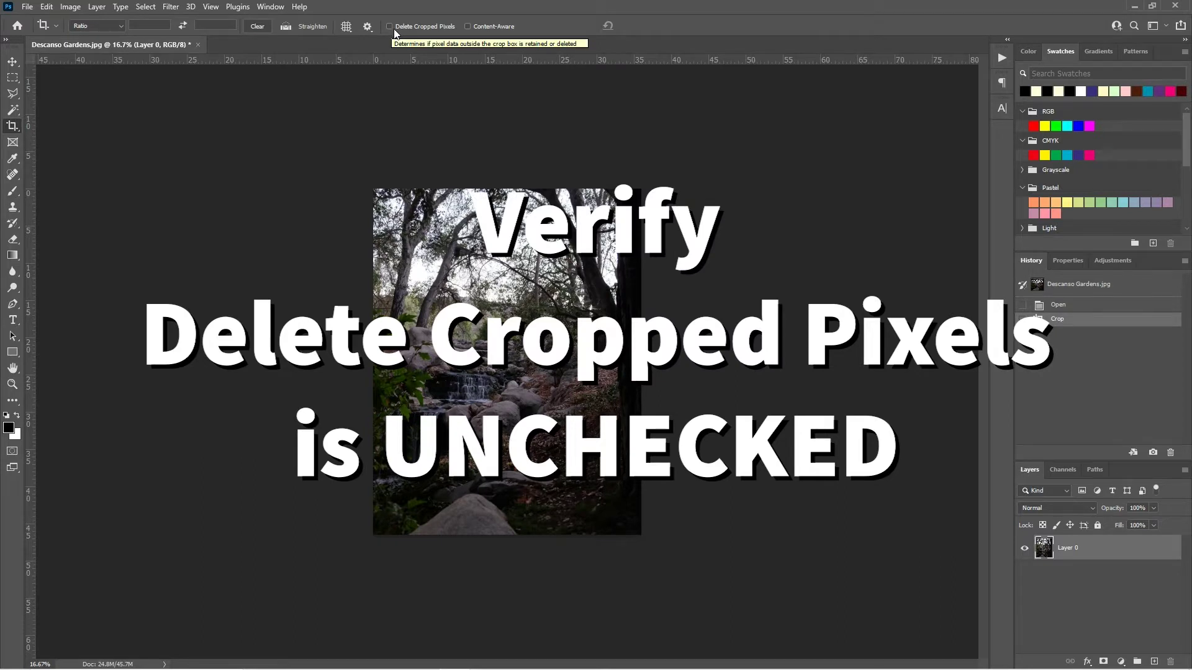
Add an Exposure adjustment layer with exposure +1.17 and gamma correction 1.32.
click(1121, 663)
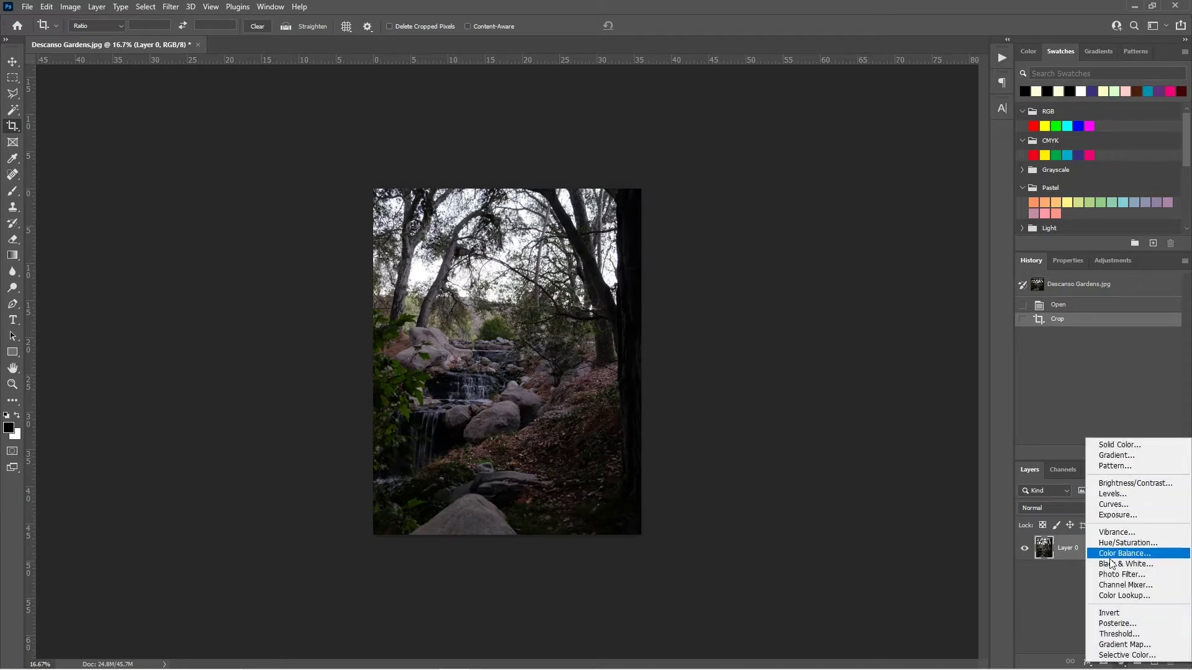
click(1113, 518)
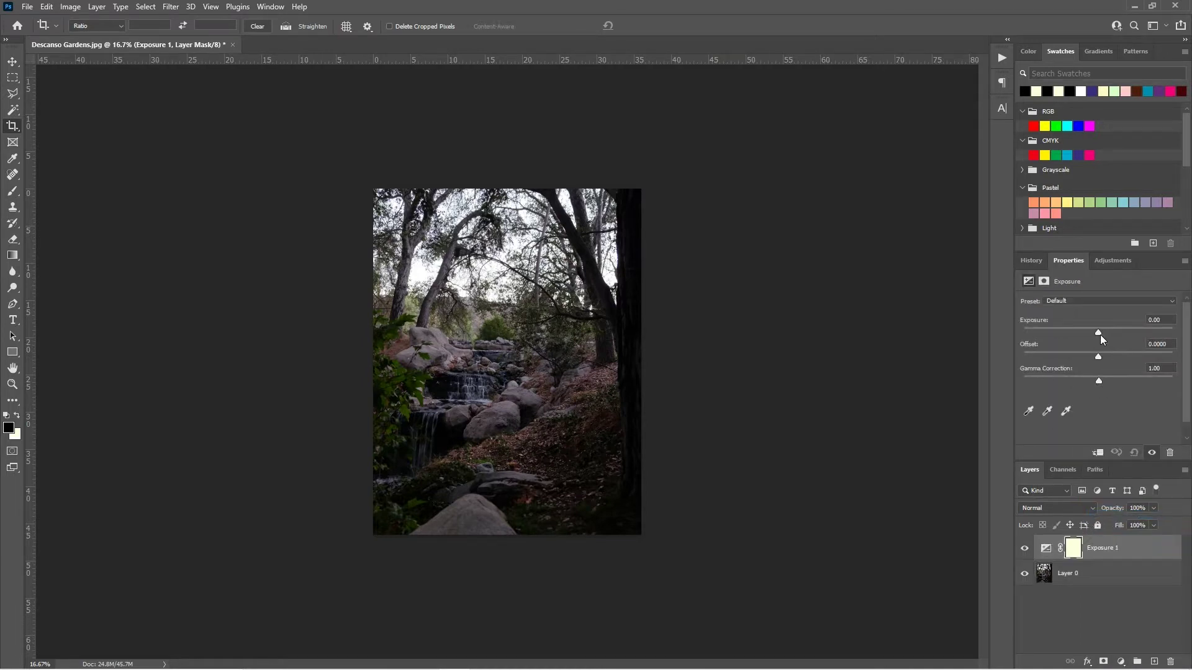
drag(1098, 332, 1115, 333)
mouse_move(1097, 382)
mouse_down()
mouse_move(1145, 381)
mouse_move(1084, 384)
mouse_up()
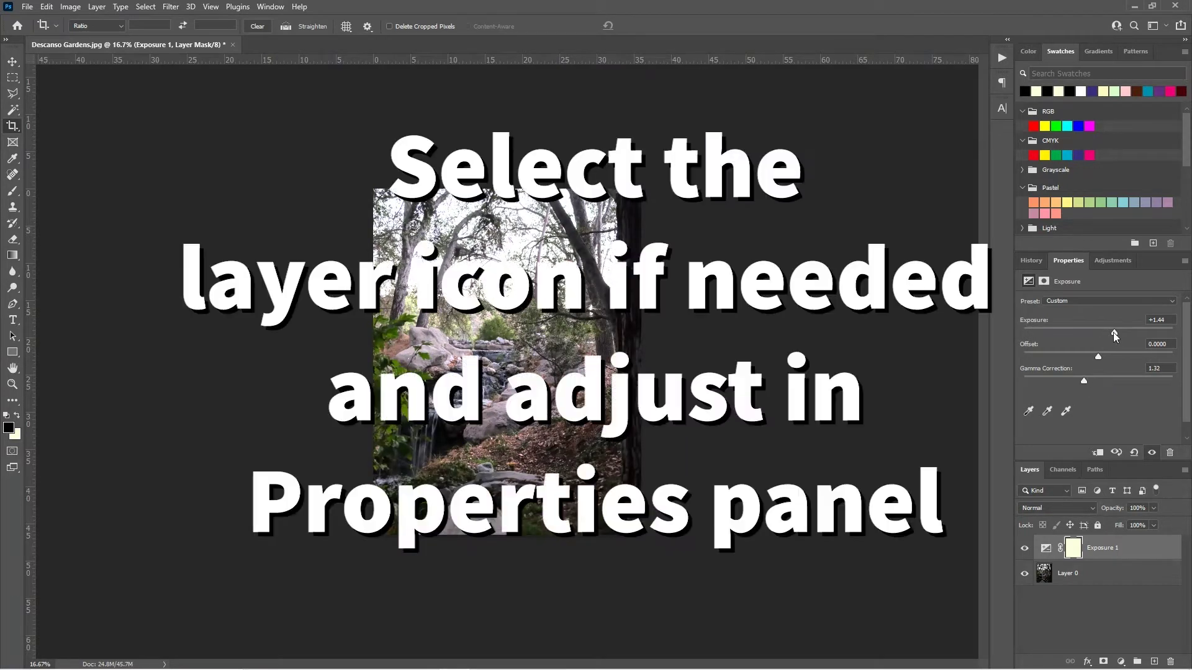
drag(1118, 334, 1112, 335)
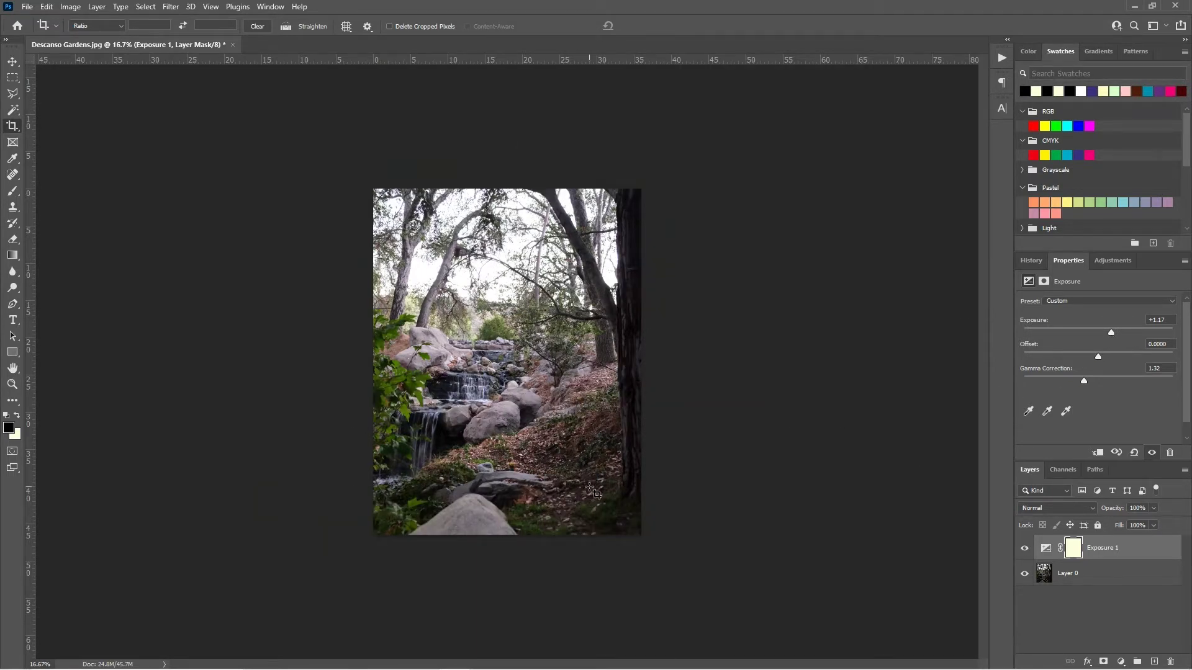
Add a Brightness/Contrast adjustment layer with brightness -1 and contrast -4.
click(1121, 662)
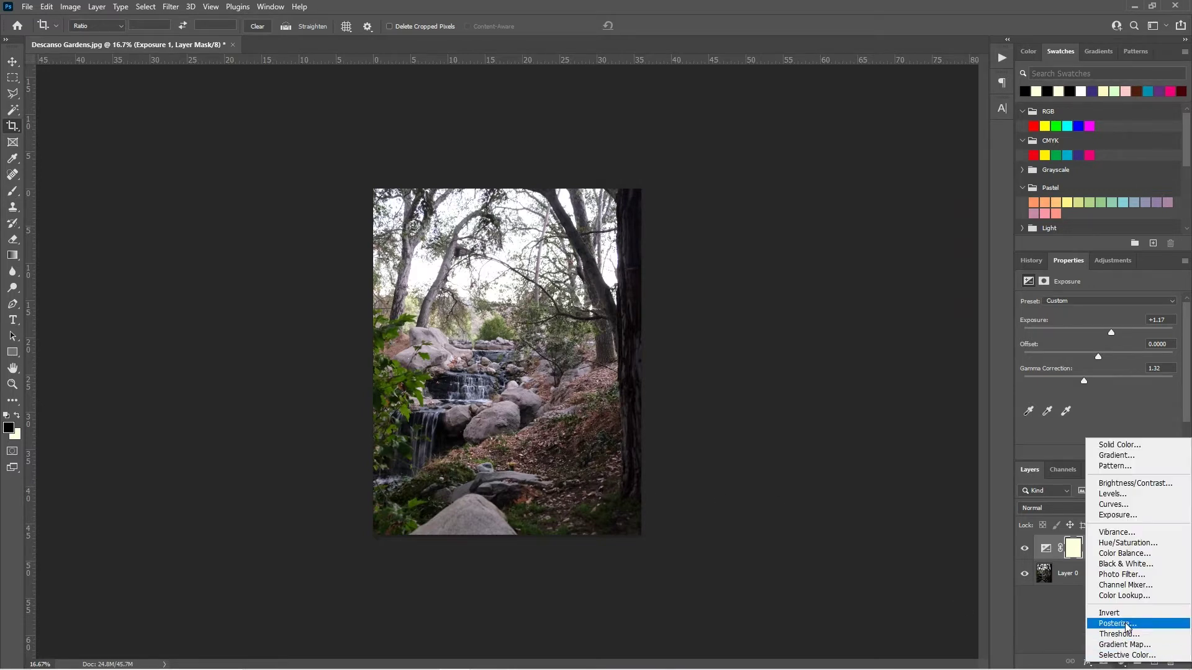
click(1122, 482)
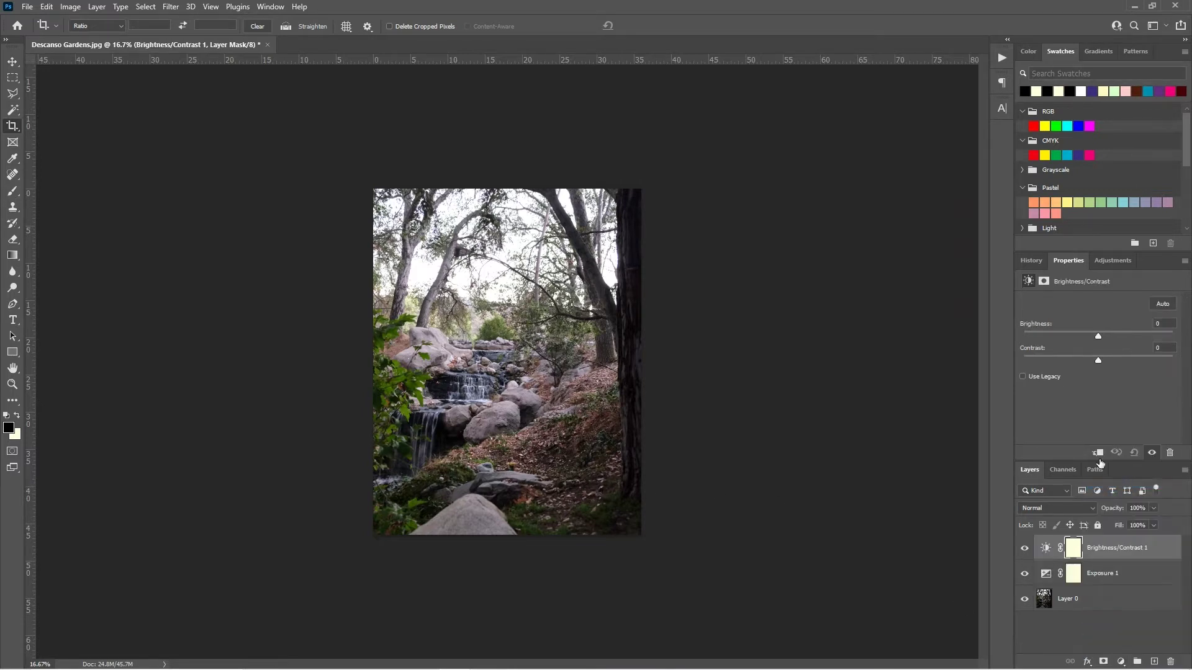
mouse_move(1098, 338)
mouse_down()
mouse_move(1111, 338)
mouse_move(1093, 338)
mouse_up()
Mask the Exposure adjustment off the sky and upper trees, painting black on its layer mask with a 1200 px brush.
click(1024, 573)
click(1024, 573)
click(1073, 574)
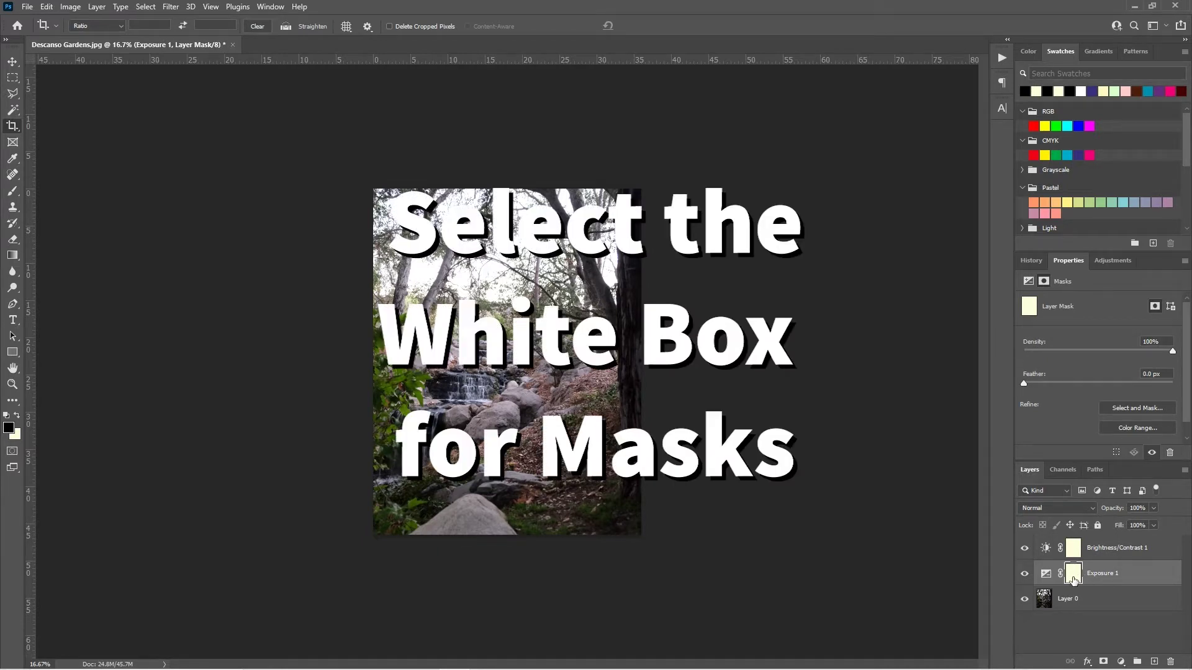
click(12, 194)
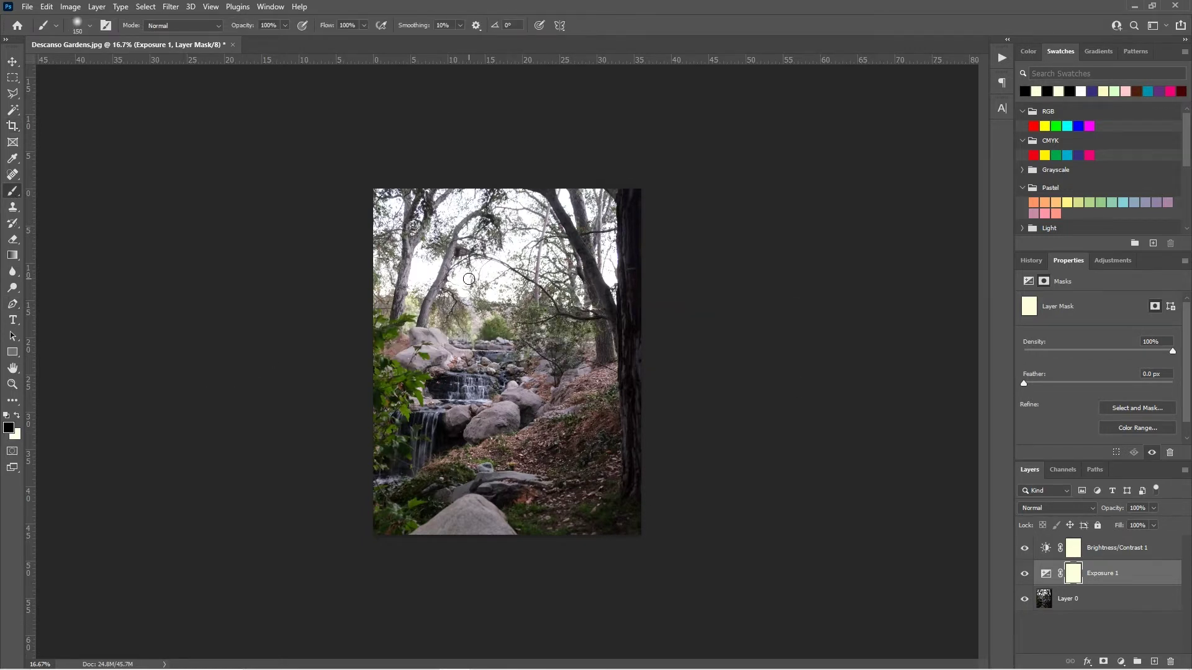
key(bracketright)
key(bracketright)
key(bracketright)
key(bracketright)
key(bracketright)
key(bracketright)
key(bracketright)
key(bracketright)
key(bracketright)
key(bracketright)
key(bracketright)
key(bracketright)
key(bracketright)
key(bracketright)
key(bracketright)
key(bracketright)
key(bracketright)
key(bracketright)
key(bracketright)
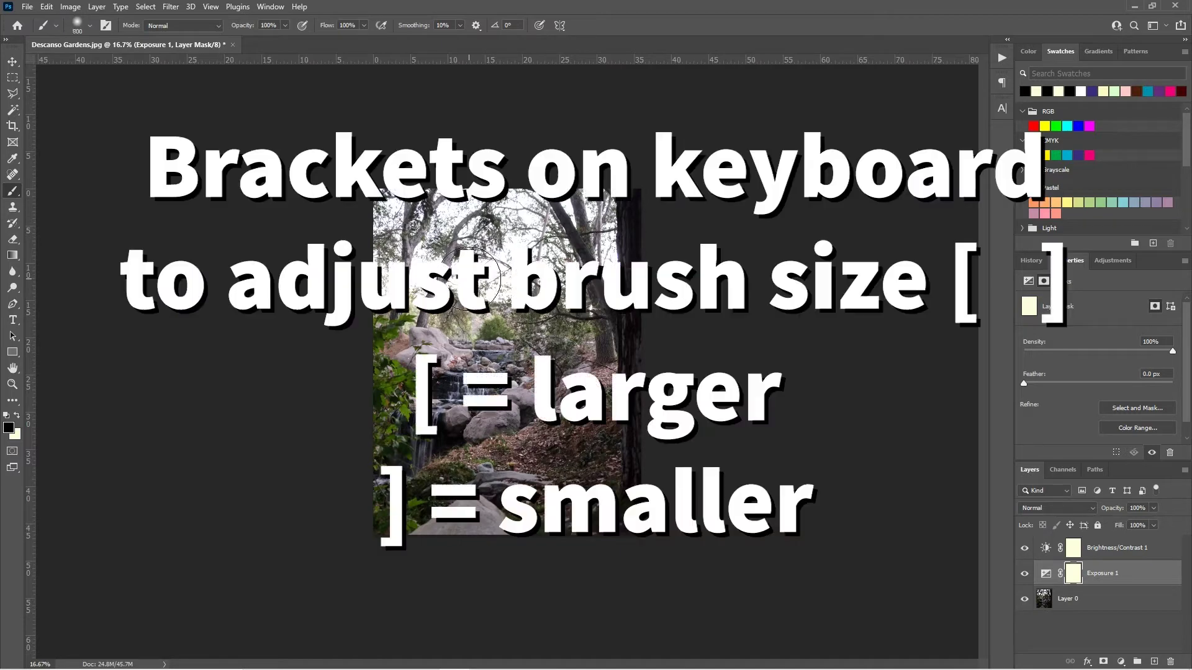
key(bracketright)
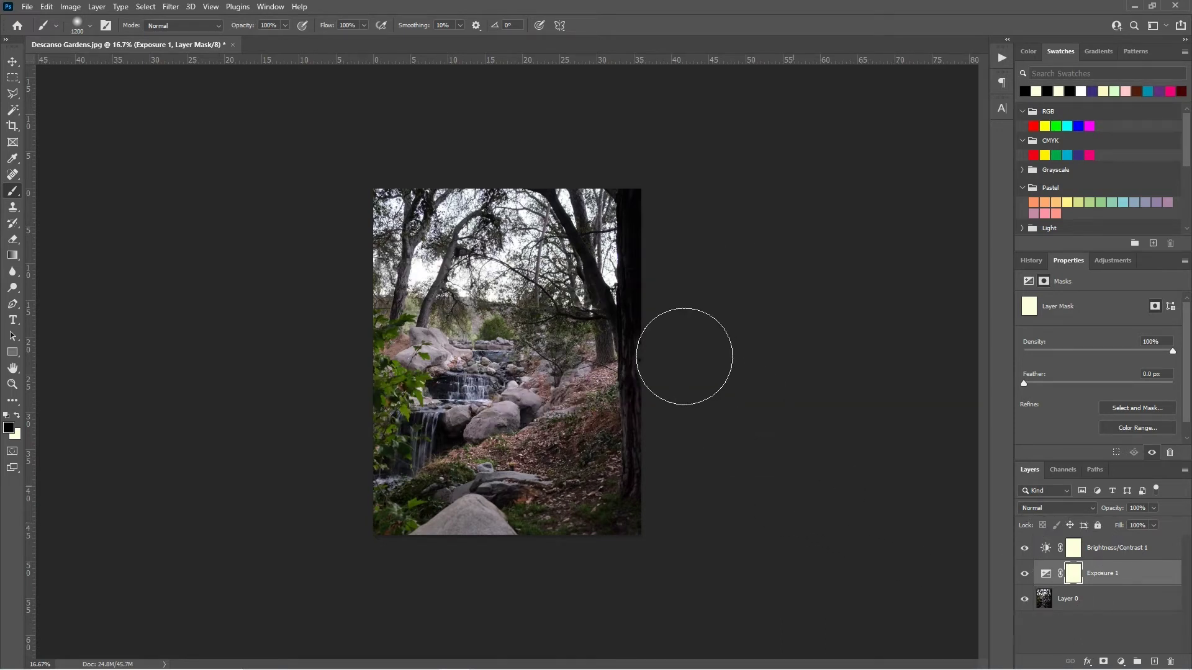
key(ctrl+z)
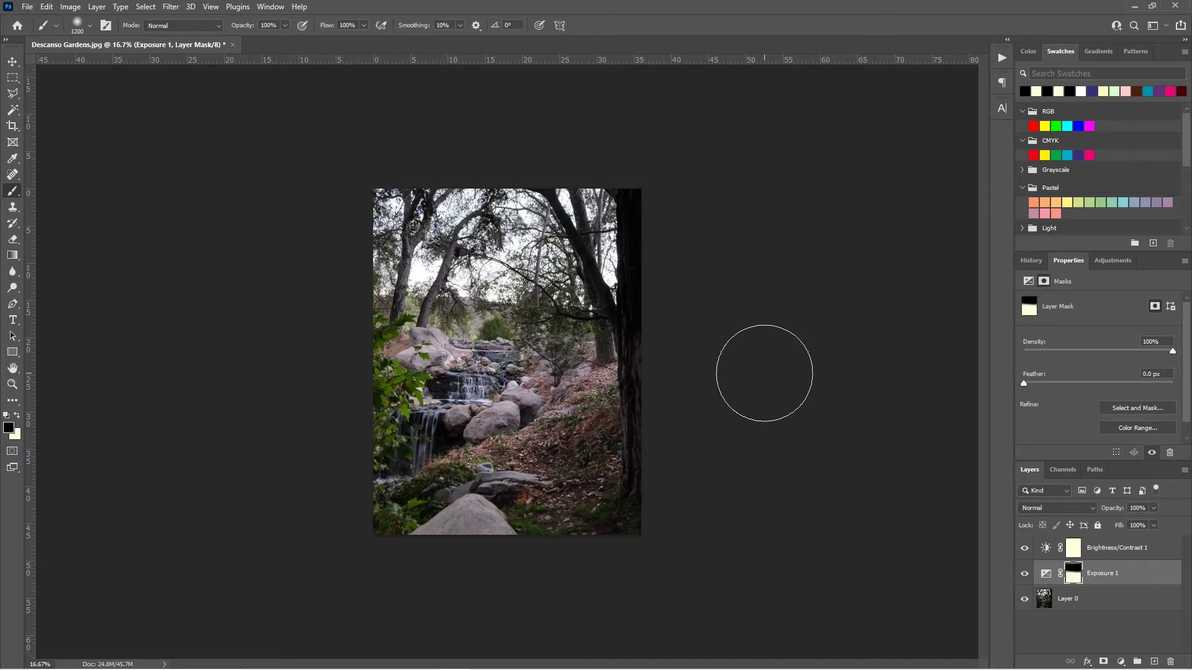
Set the brightness of the Brightness/Contrast adjustment layer to -43.
click(1024, 576)
click(1044, 548)
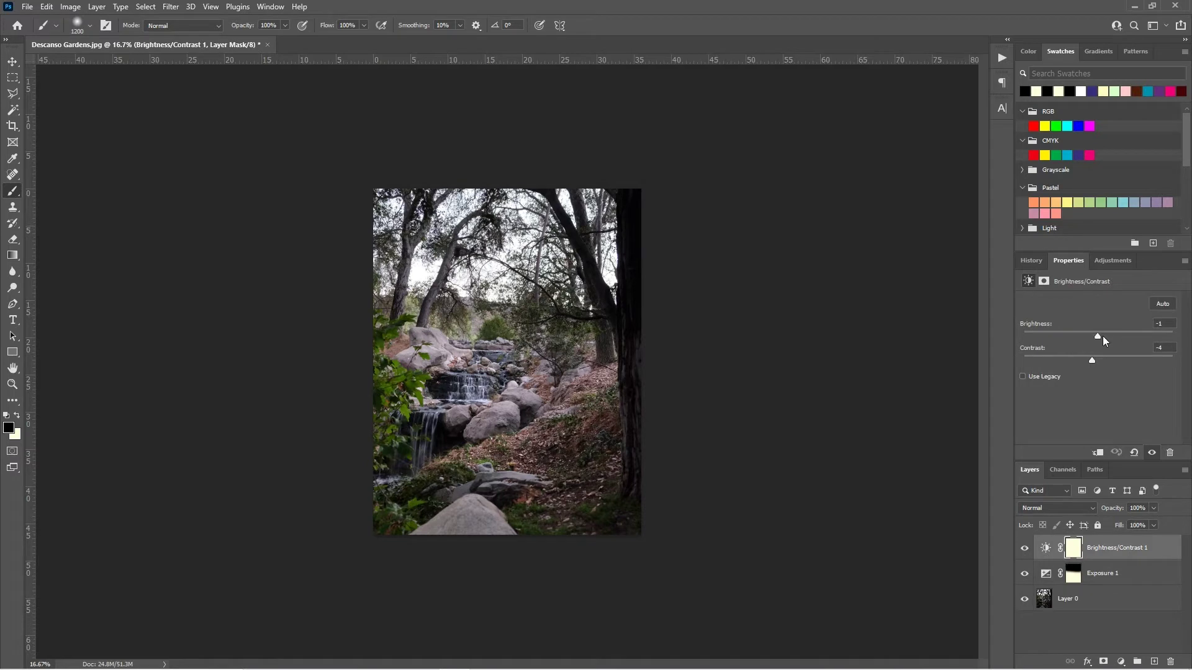
mouse_move(1096, 336)
mouse_down()
mouse_move(1120, 337)
mouse_move(1078, 346)
mouse_up()
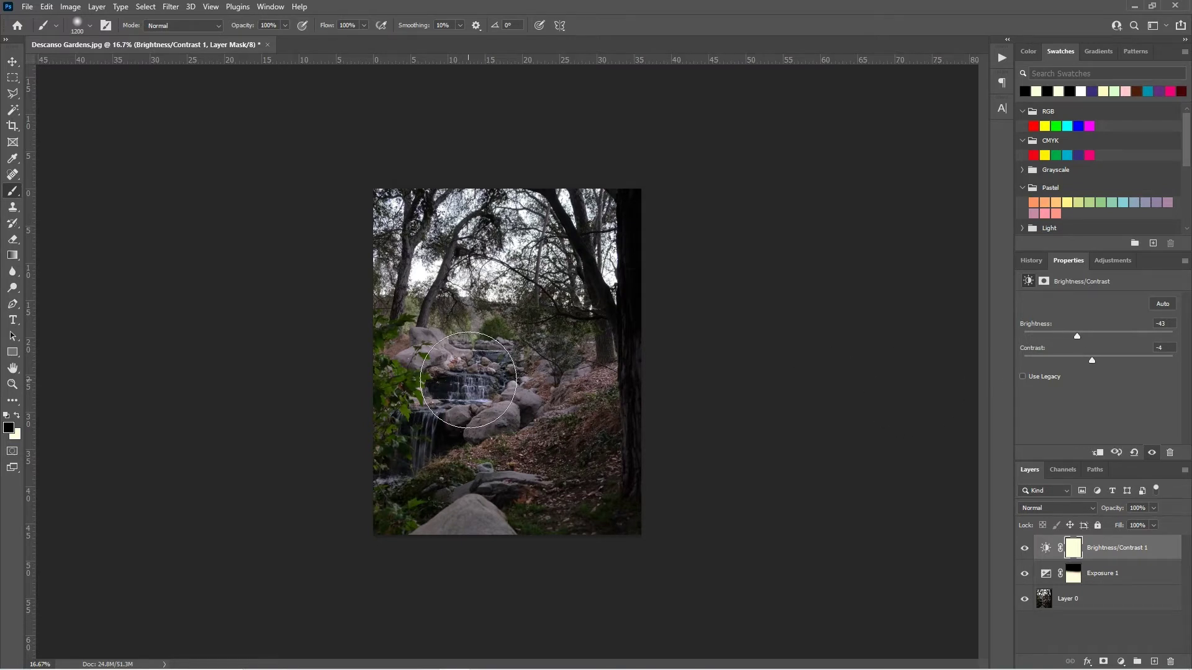
Paint black on the Brightness/Contrast layer mask over the waterfall, surrounding rocks and foreground boulder, reducing the brush to 400 px.
key(bracketleft)
key(bracketleft)
key(bracketleft)
key(bracketleft)
key(bracketleft)
click(1074, 548)
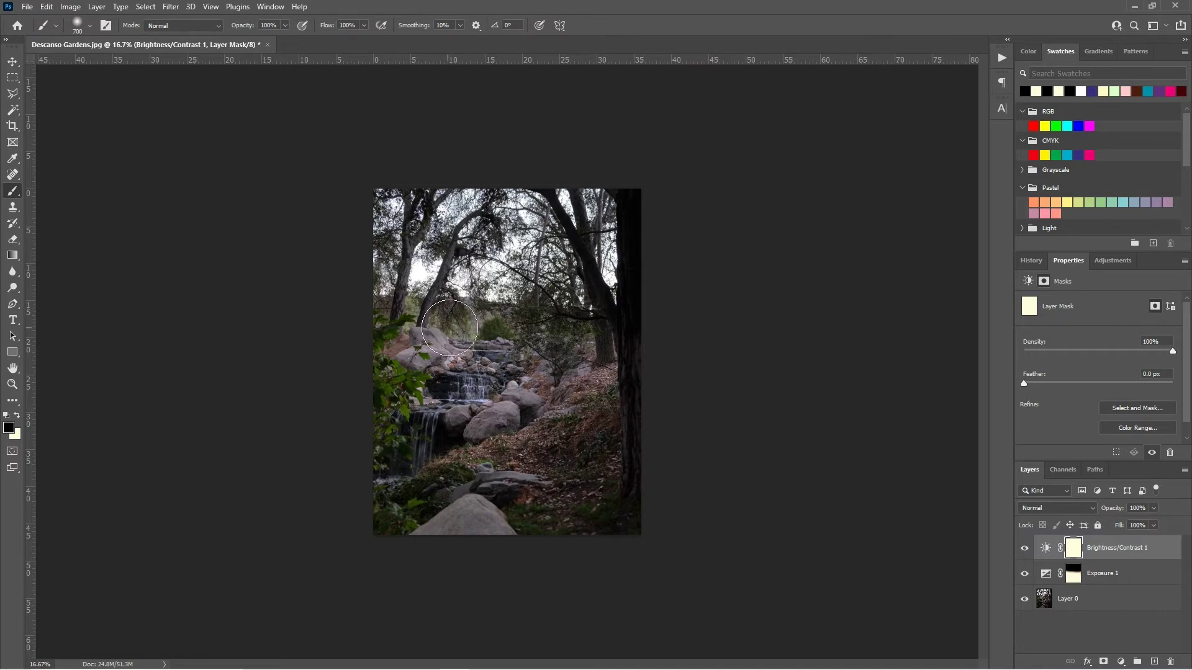
key(bracketleft)
key(bracketleft)
key(bracketright)
key(bracketright)
key(bracketright)
click(12, 432)
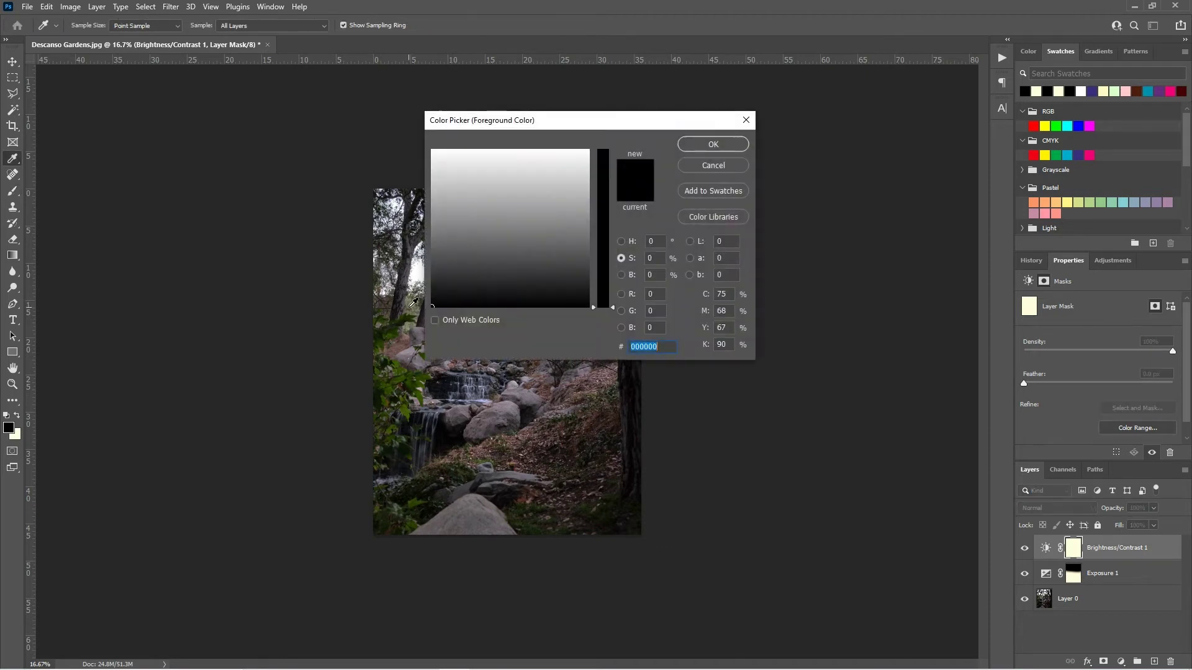
click(713, 166)
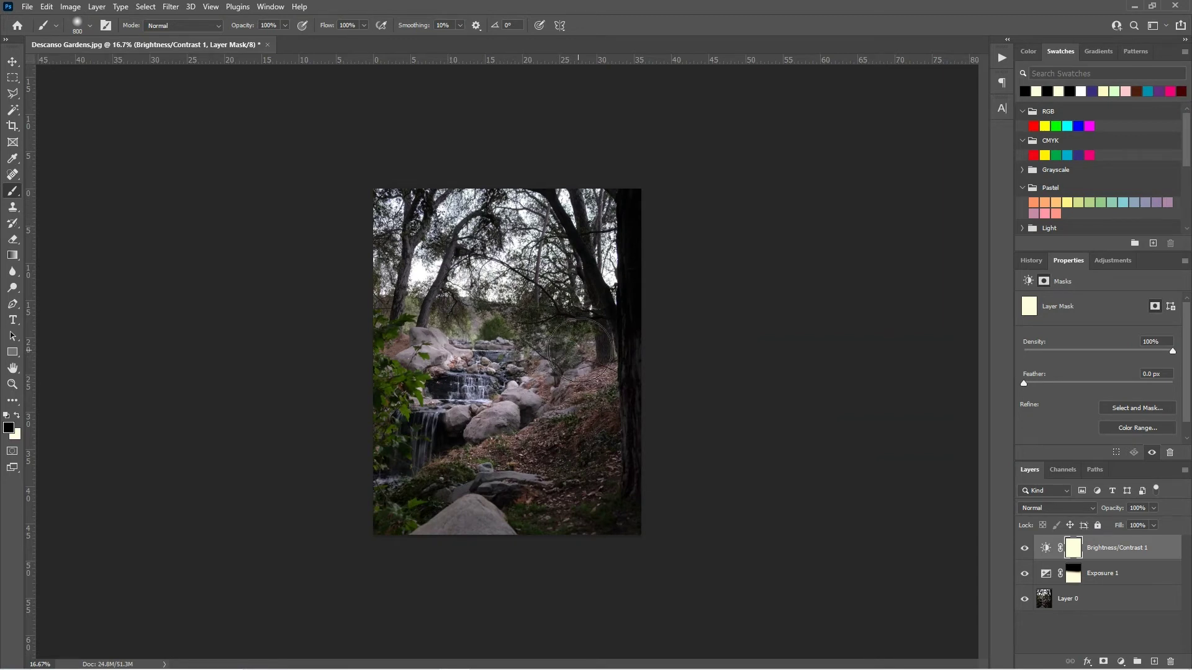
key(bracketleft)
key(bracketleft)
key(bracketleft)
mouse_move(438, 404)
mouse_down()
mouse_move(472, 398)
mouse_move(380, 474)
mouse_move(403, 463)
mouse_up()
key(bracketleft)
mouse_move(473, 384)
mouse_down()
mouse_move(482, 354)
mouse_move(400, 347)
mouse_move(456, 348)
mouse_up()
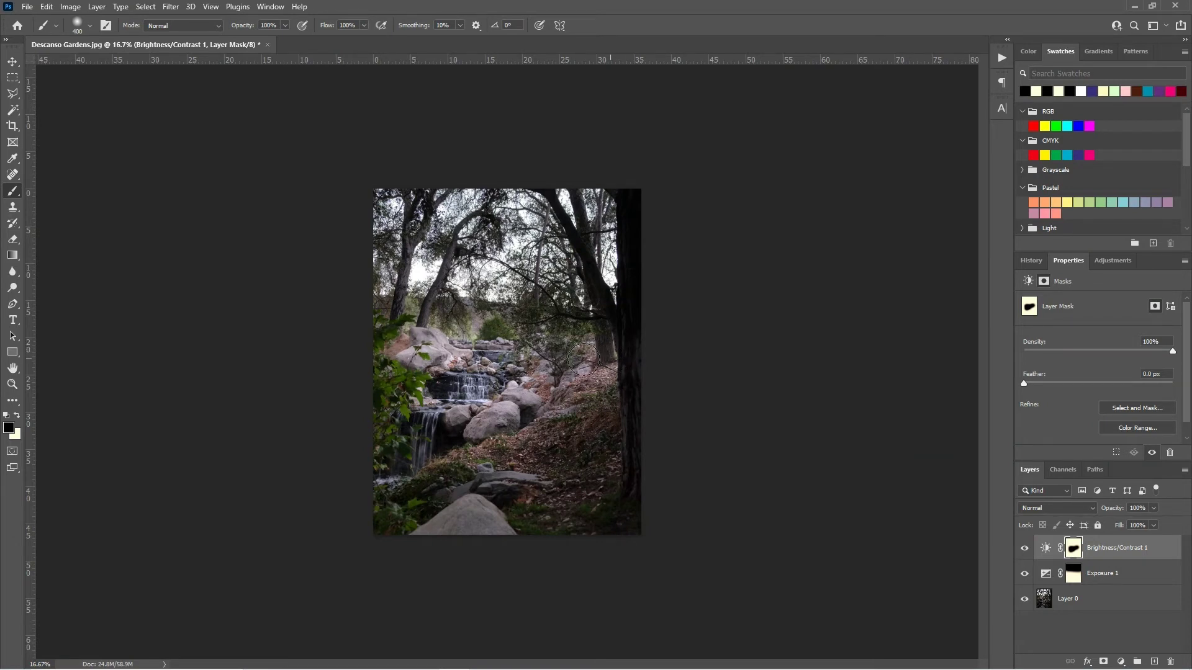
drag(548, 380, 486, 424)
mouse_move(448, 527)
mouse_down()
mouse_move(475, 512)
mouse_move(484, 524)
mouse_move(432, 540)
mouse_move(466, 523)
mouse_move(495, 540)
mouse_up()
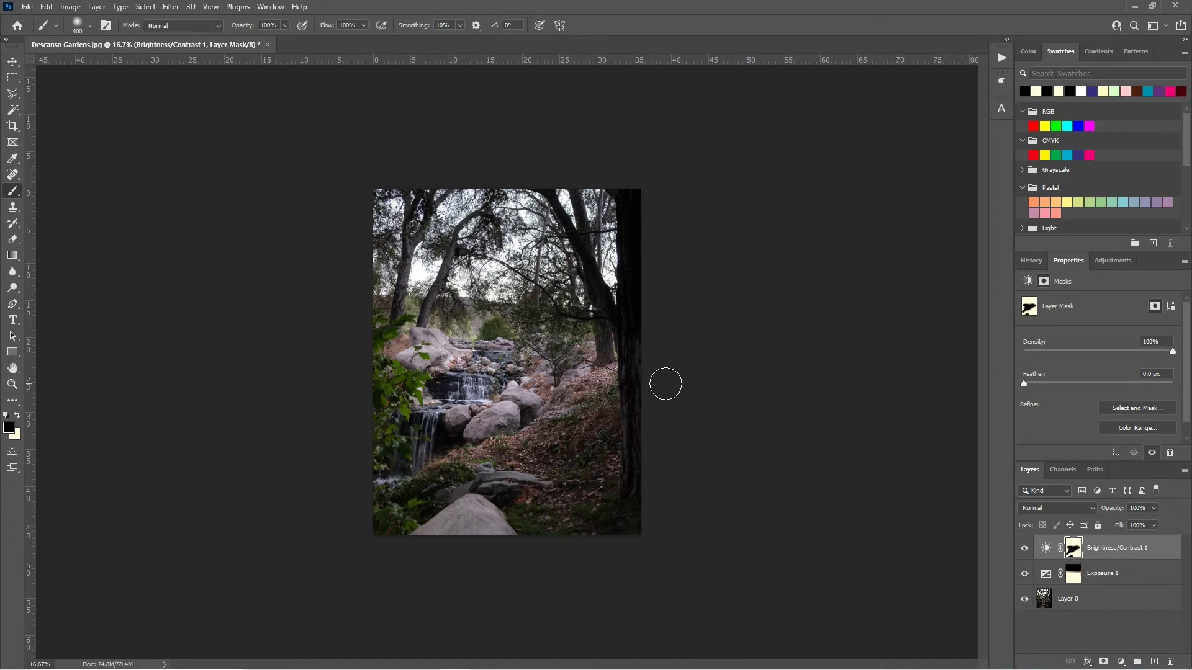
Try painting white on the Exposure layer mask through the middle of the sky, and undo the stroke.
key(z)
click(523, 371)
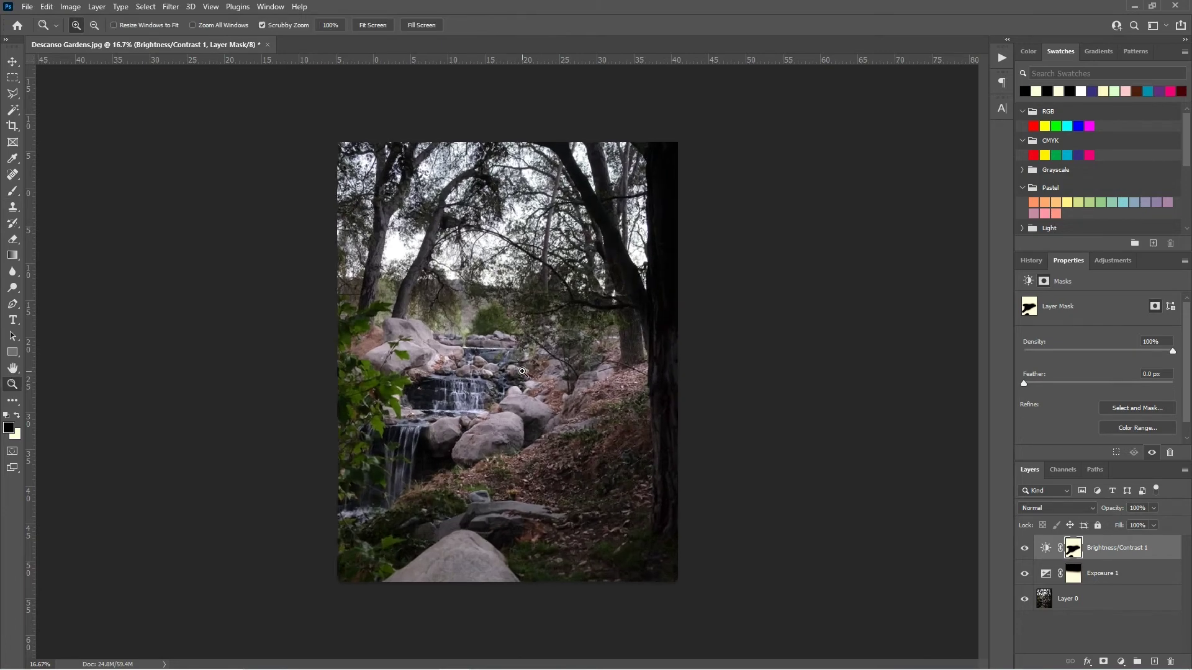
click(524, 371)
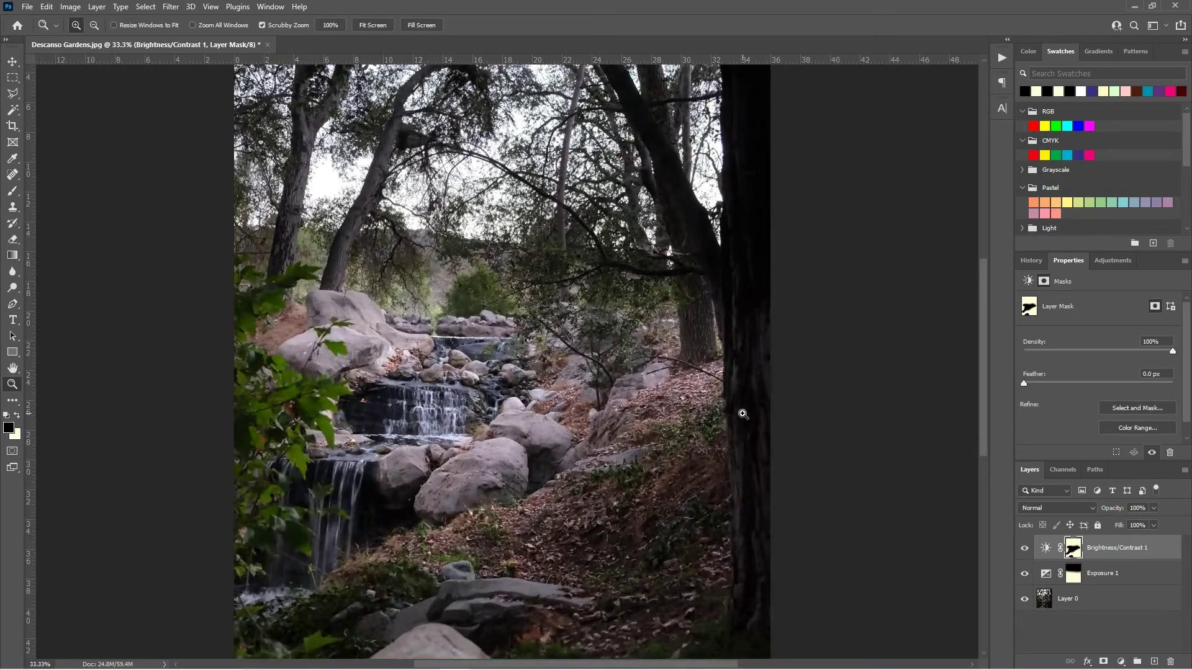
click(1077, 575)
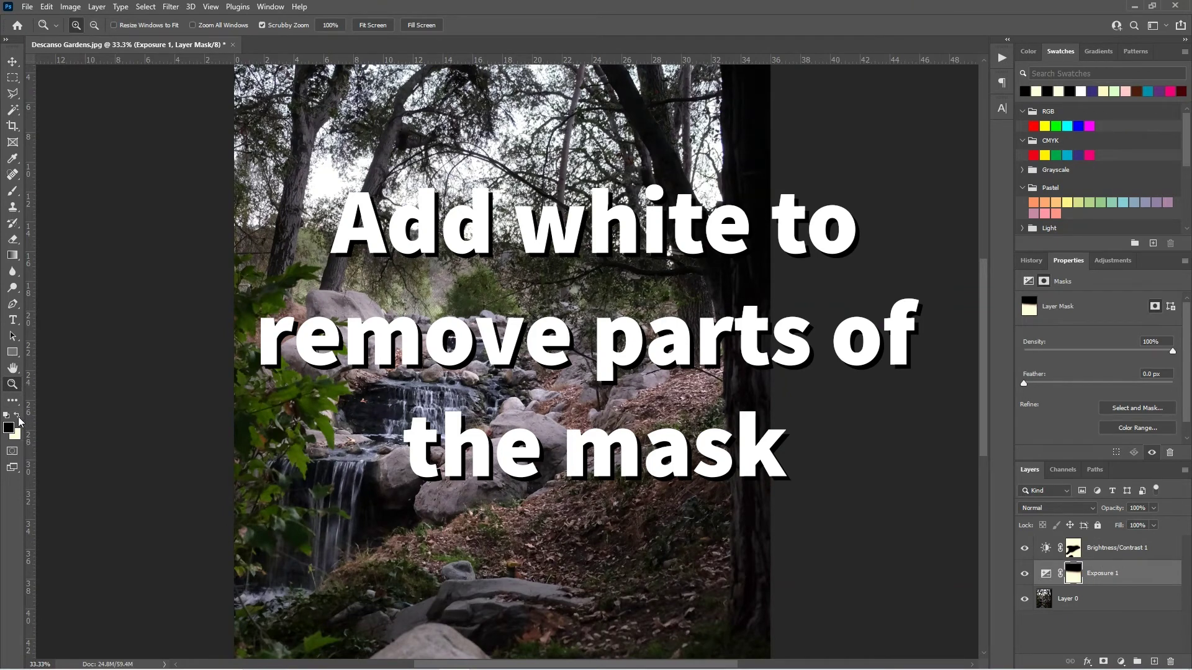
click(17, 415)
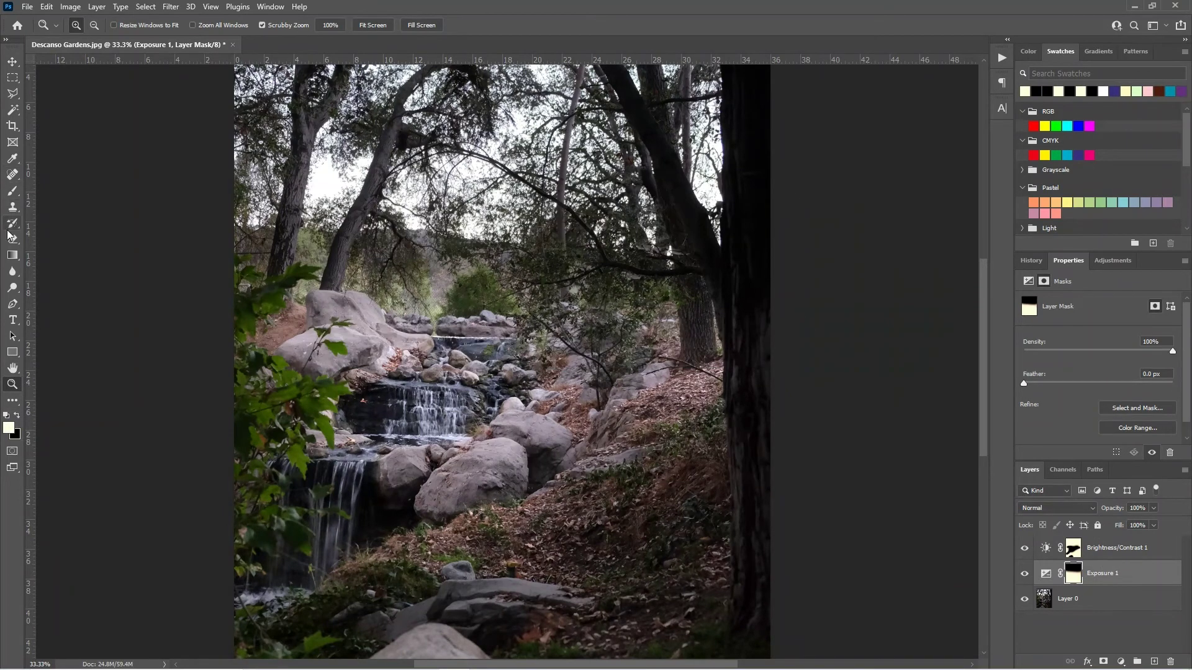
click(12, 191)
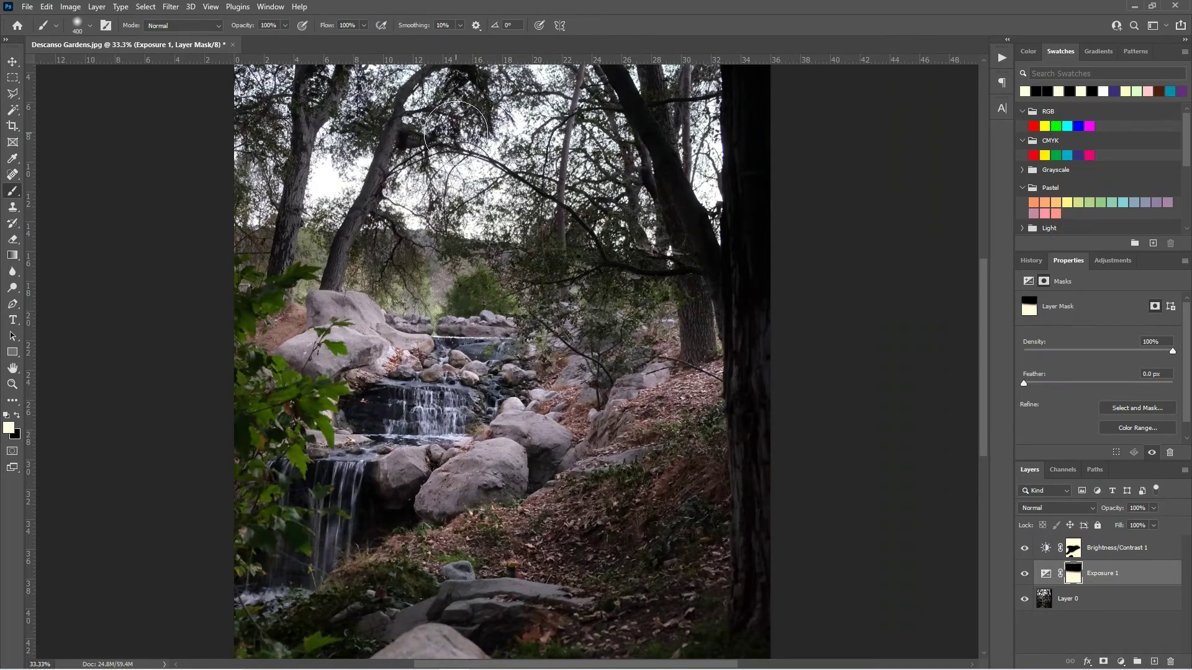
mouse_move(456, 132)
mouse_down()
mouse_move(470, 169)
mouse_move(467, 277)
mouse_move(469, 133)
mouse_move(459, 273)
mouse_move(454, 87)
mouse_move(452, 278)
mouse_move(463, 155)
mouse_up()
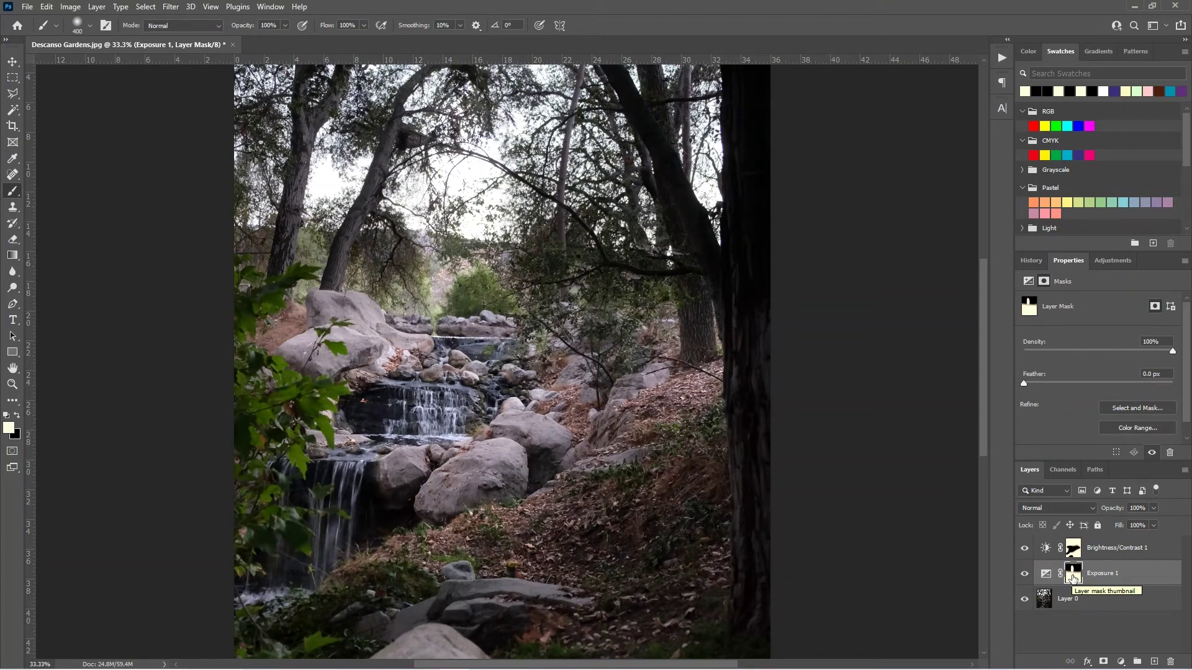
drag(1072, 578, 1074, 581)
key(ctrl+z)
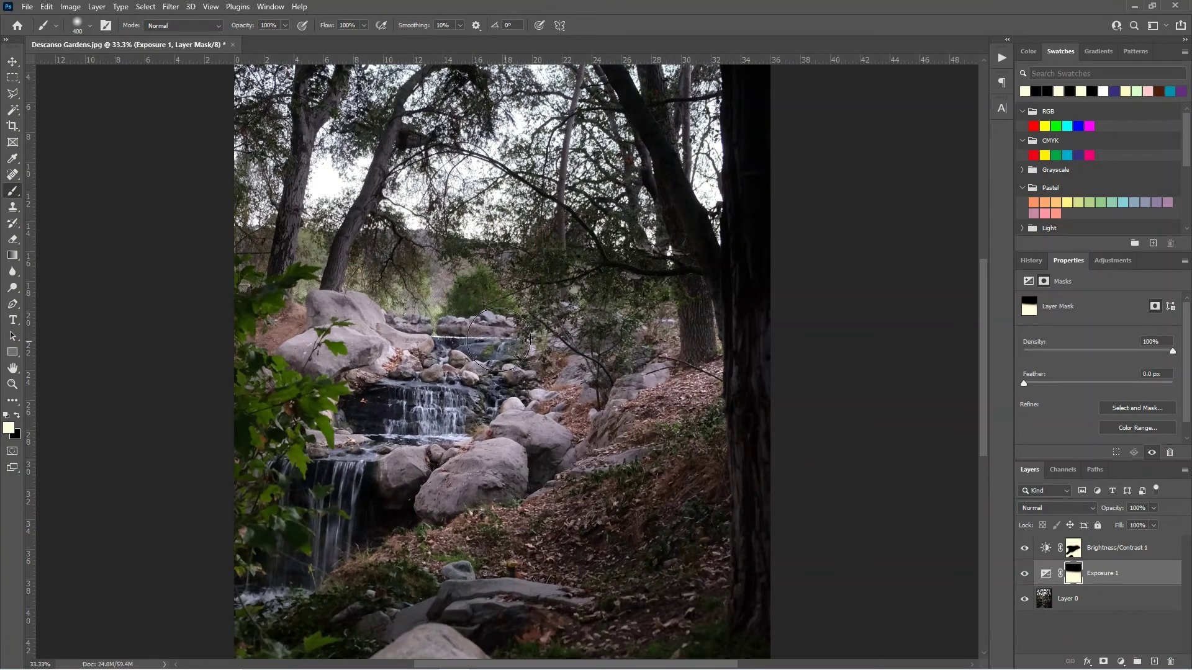
Refine the Exposure layer mask, painting black along the lower treeline and white over the large dark trunk at the photo's right edge.
click(17, 415)
mouse_move(318, 246)
mouse_down()
mouse_move(428, 285)
mouse_move(516, 288)
mouse_up()
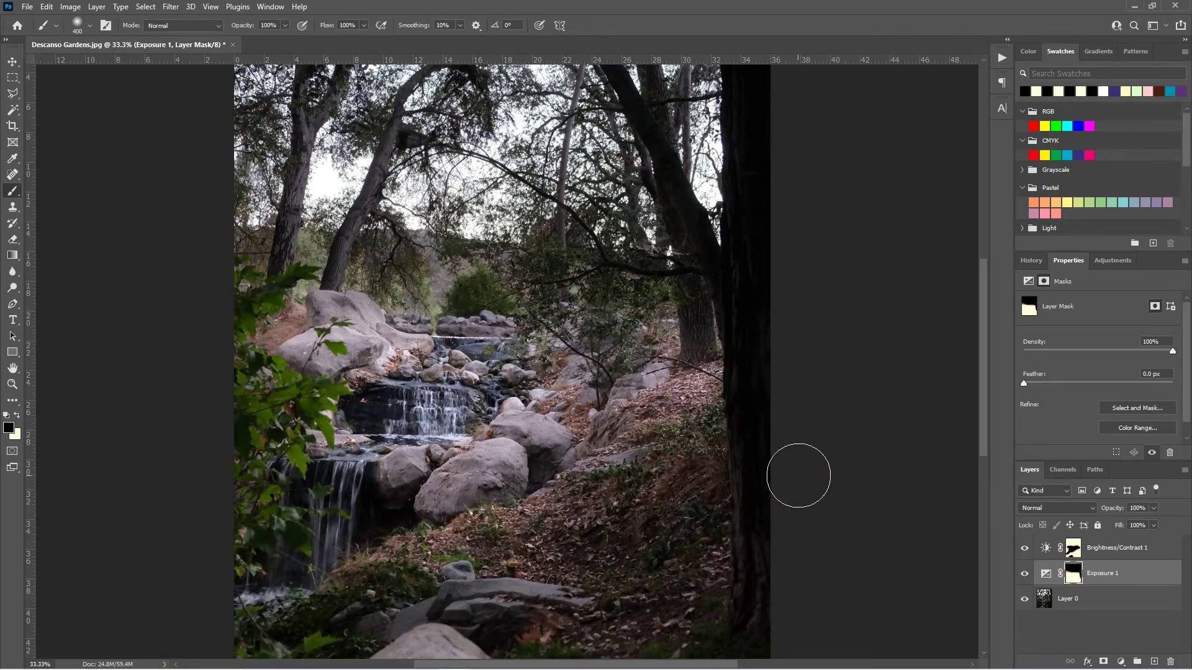
click(18, 416)
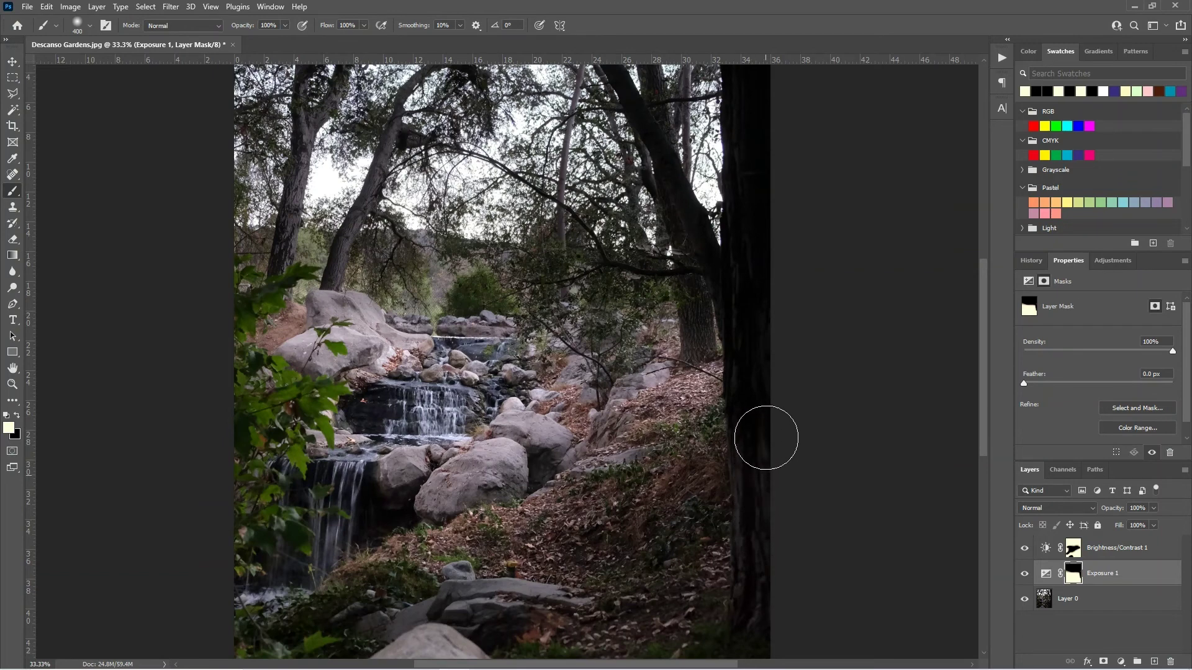
drag(766, 438, 760, 128)
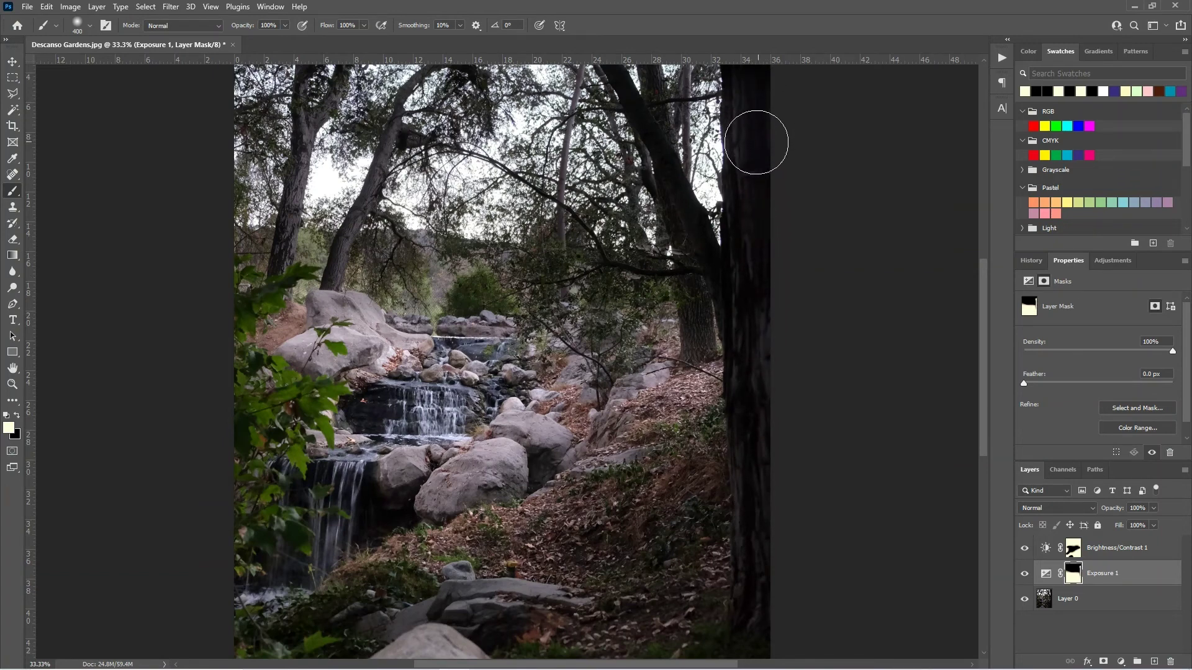
Paint white on the Exposure layer mask along the leaning tree beside the large trunk with a 125 px brush.
key(bracketleft)
key(bracketleft)
key(bracketleft)
key(bracketleft)
key(bracketleft)
drag(662, 153, 721, 279)
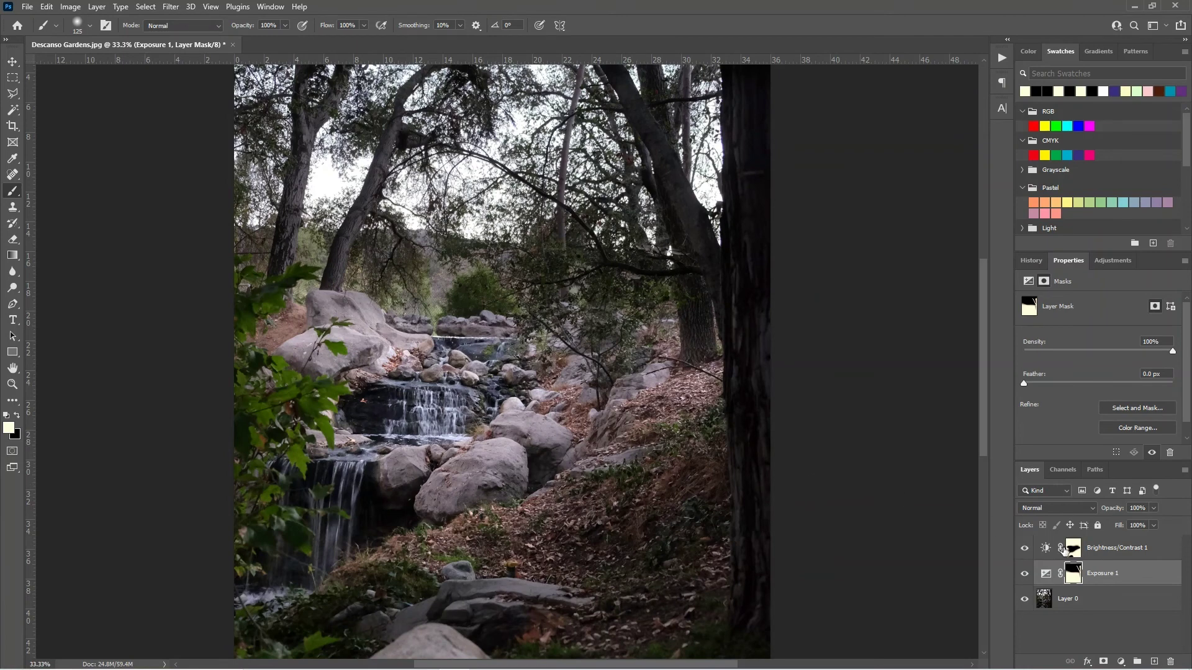
Select the Brightness/Contrast layer mask and make black the foreground colour for painting on it.
click(1074, 550)
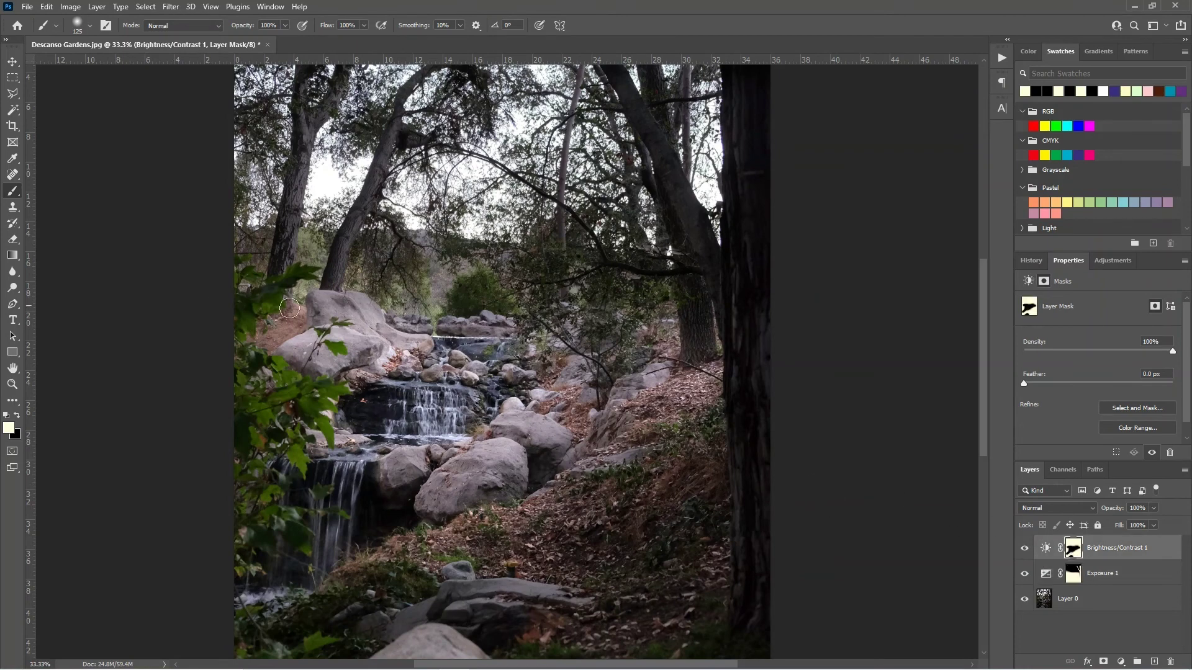
click(16, 416)
key(z)
alt+click(743, 459)
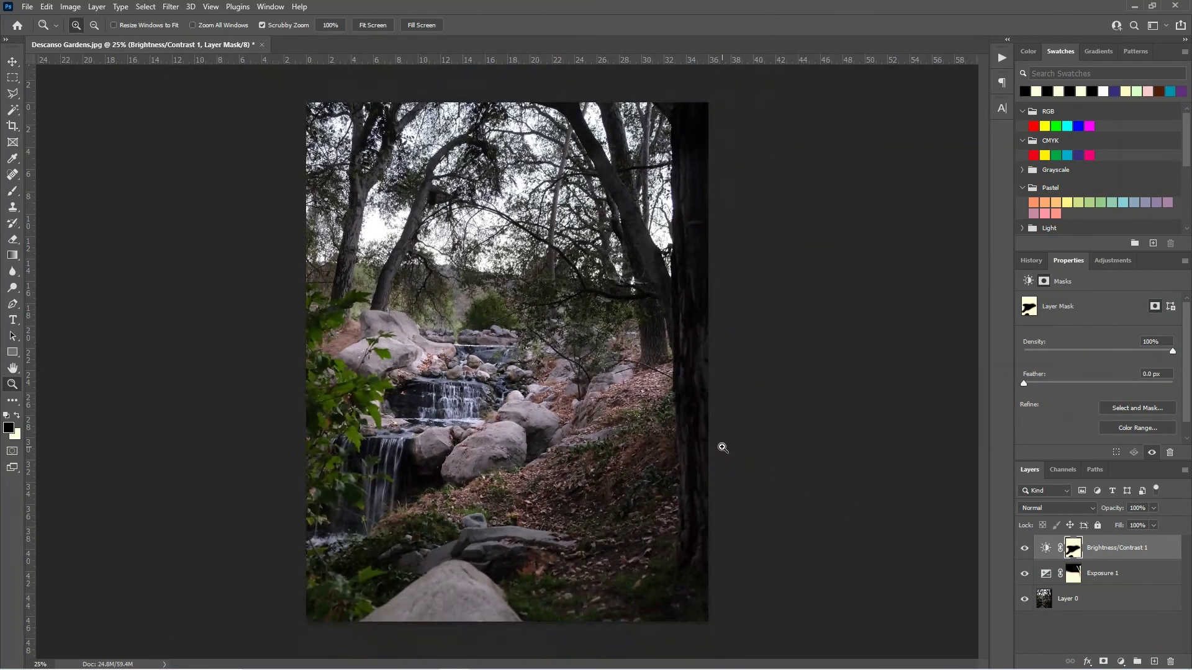